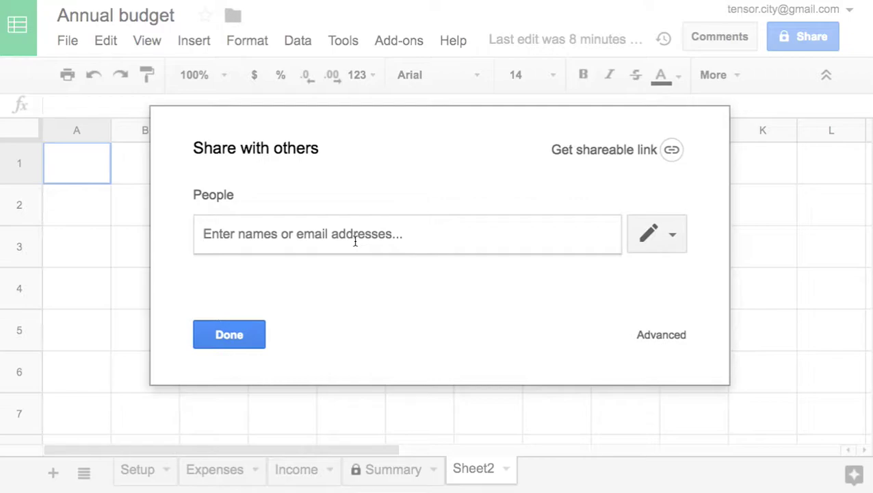
Add the suggested collaborator to the share invitation by e-mail and write the note "message....".
key(BackSpace)
key(BackSpace)
key(BackSpace)
text(p)
key(BackSpace)
text(ode)
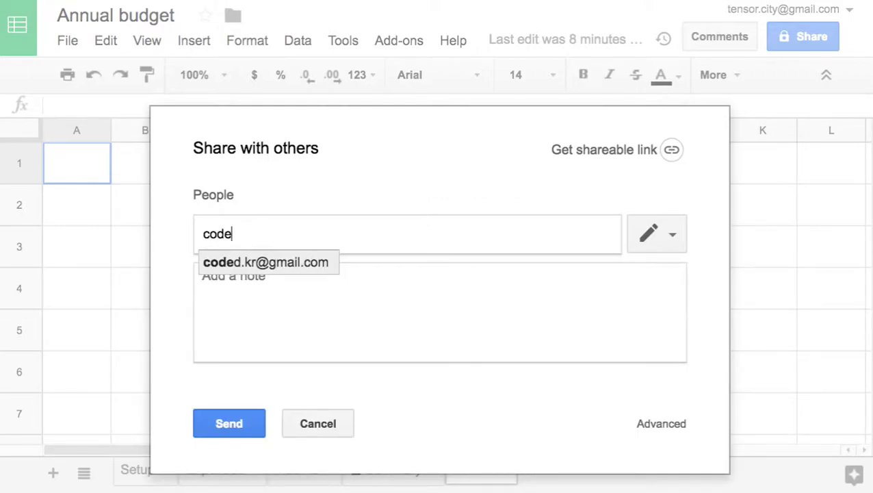
click(334, 268)
click(242, 308)
text(message....)
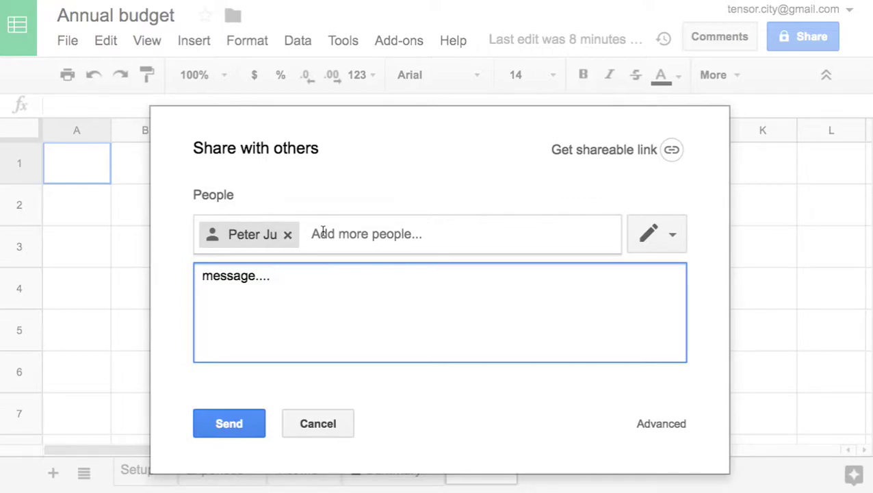
In the advanced sharing settings, set link sharing to "On - Anyone with the link" with "Can view" access and save it.
click(675, 237)
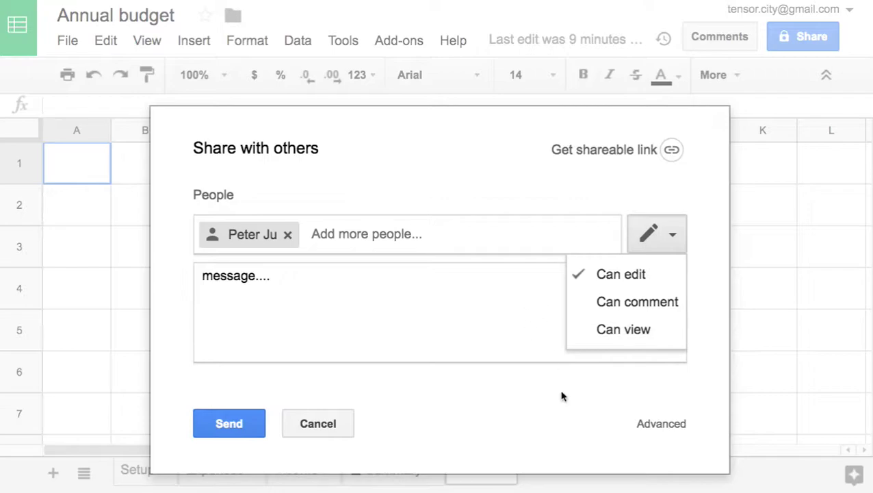
click(615, 397)
click(661, 423)
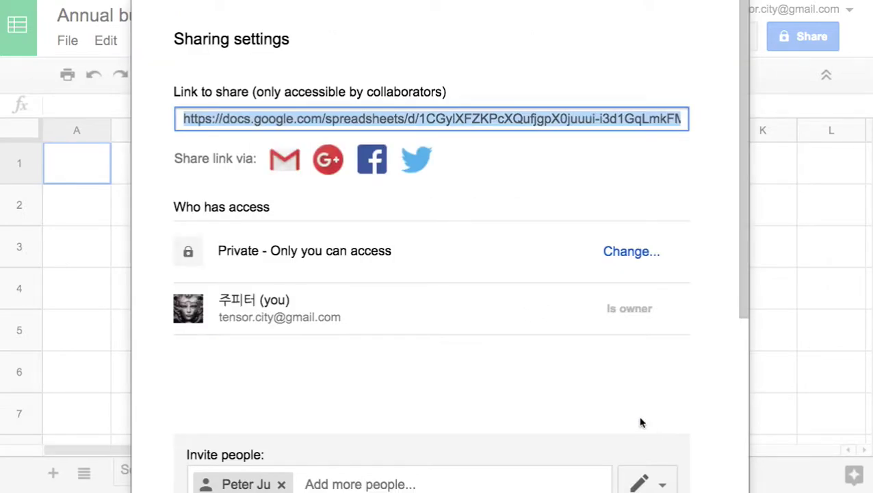
scroll(479, 295, down, 1)
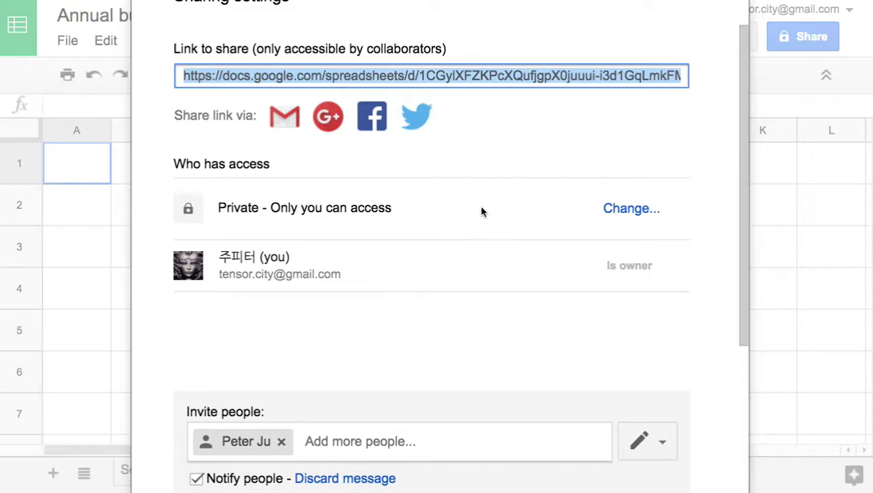
click(630, 209)
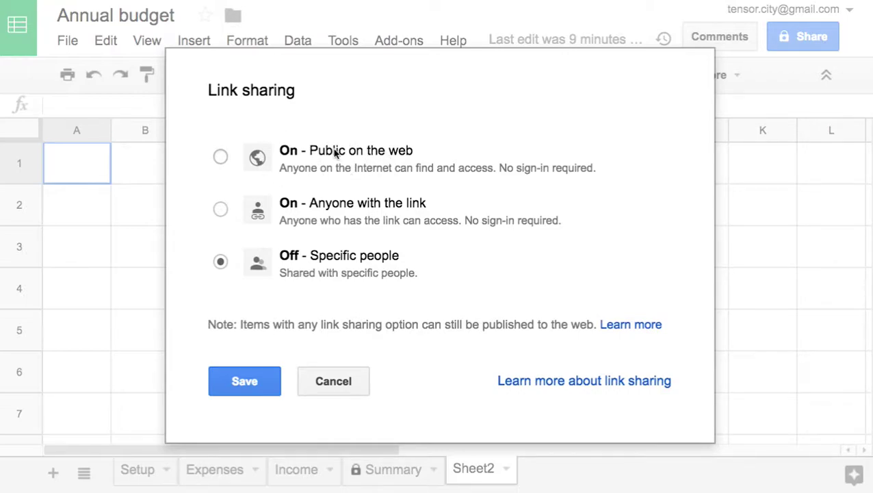
click(221, 156)
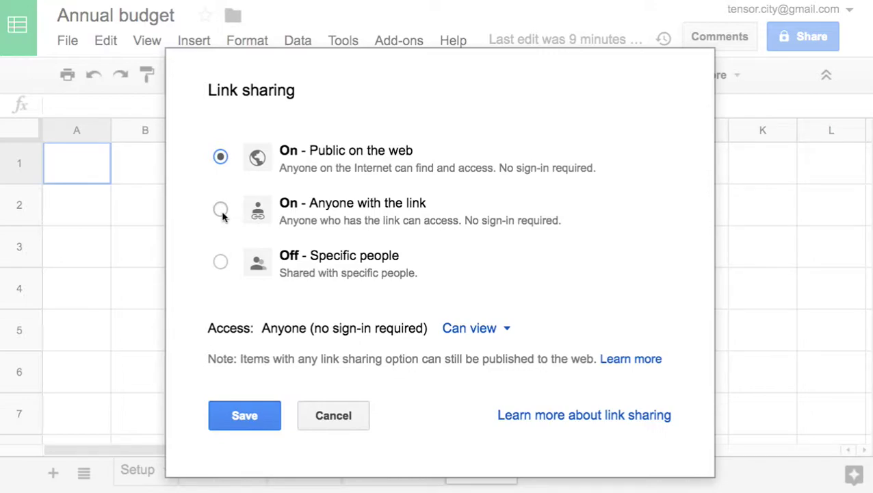
click(221, 210)
click(268, 414)
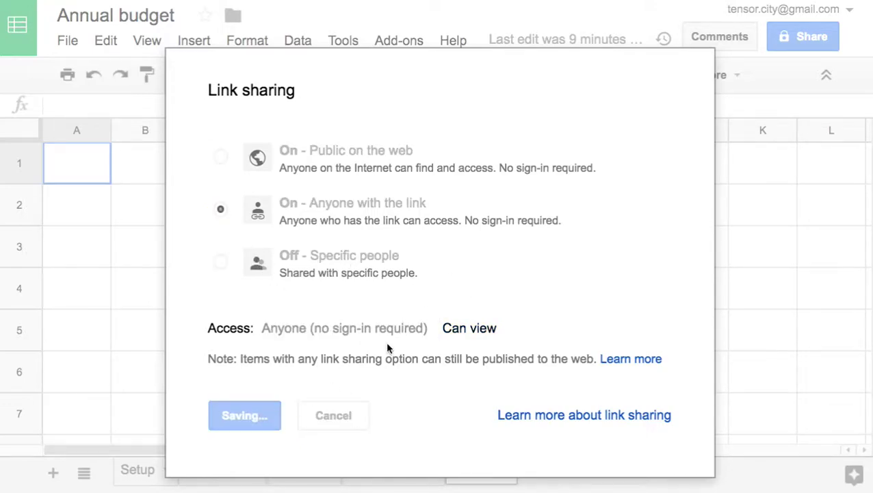
Send the invitation to the collaborator and finish the sharing settings.
scroll(349, 342, down, 4)
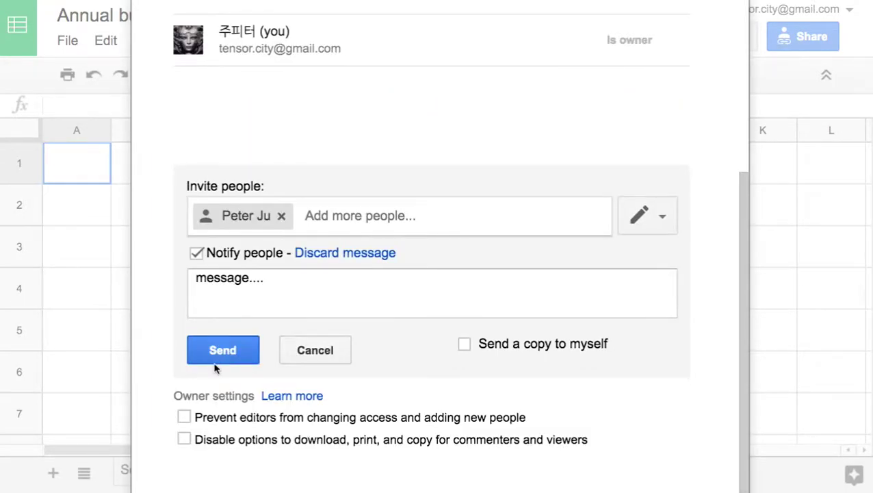
click(242, 351)
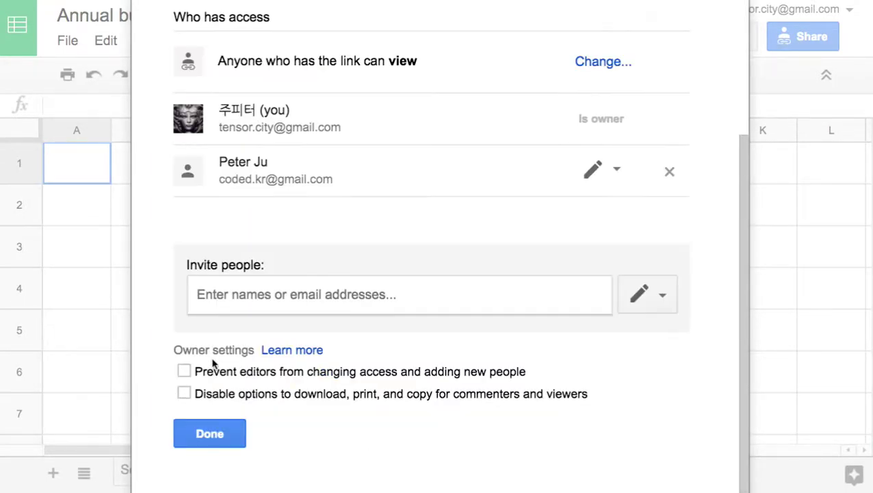
click(230, 432)
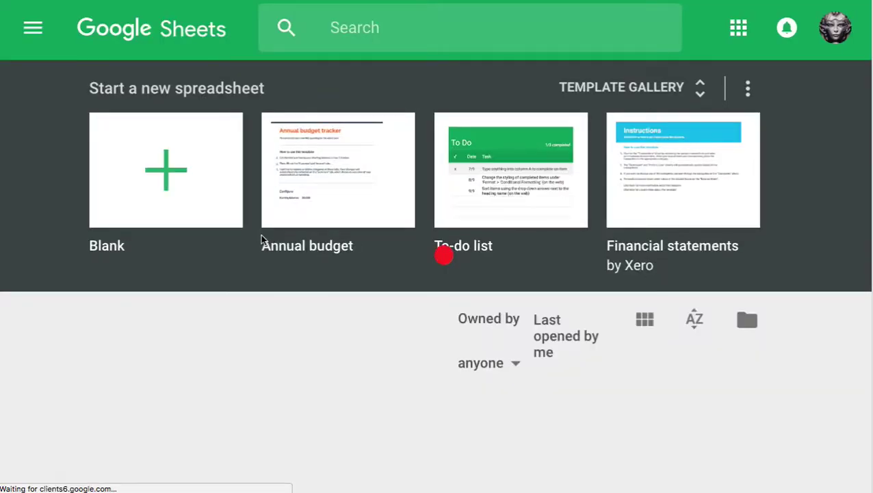
Open the Annual budget spreadsheet from the list of recent files.
scroll(249, 268, down, 2)
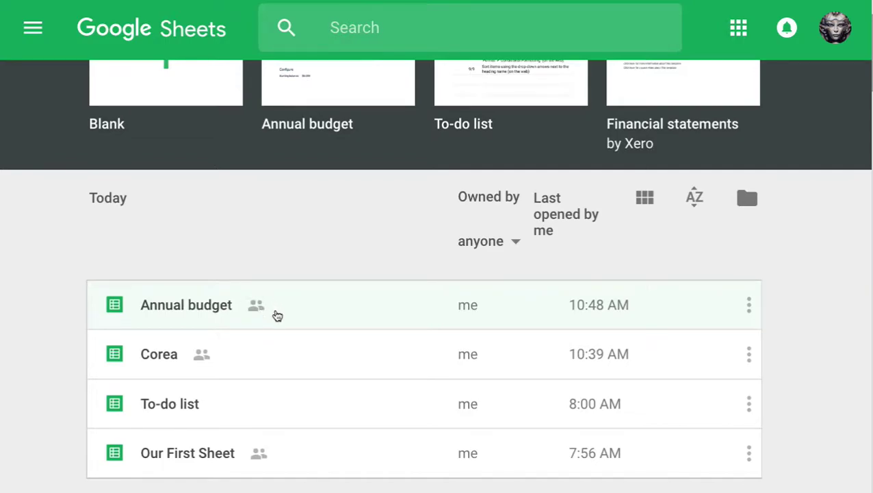
scroll(277, 311, down, 1)
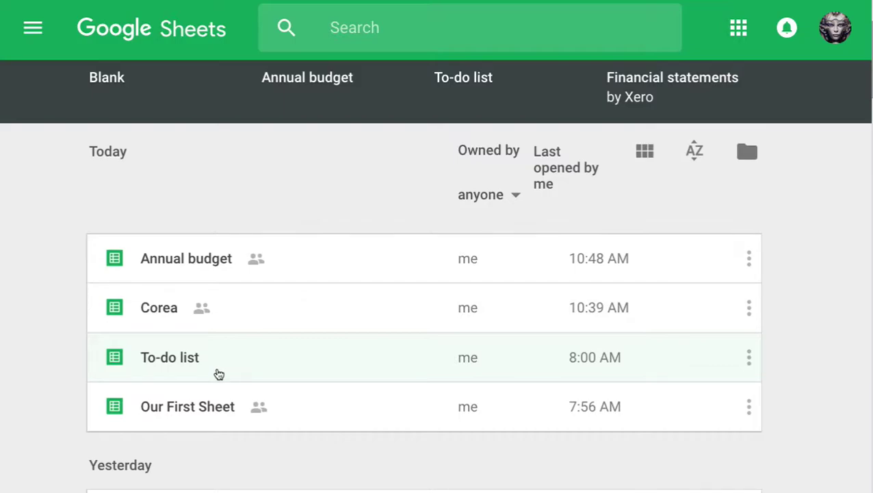
click(236, 267)
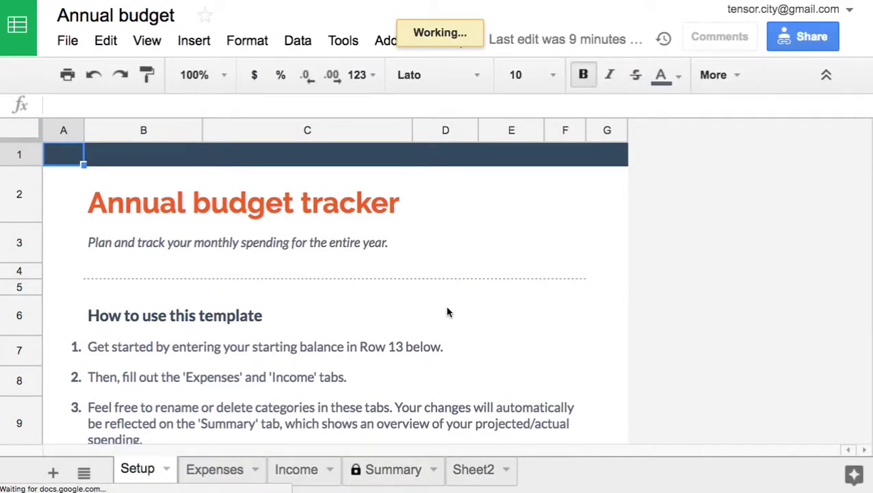
Switch to Sheet2 and widen column B to about seven times its original width.
right_click(486, 475)
click(387, 283)
click(164, 212)
drag(164, 212, 401, 216)
click(282, 205)
drag(179, 132, 593, 140)
Start a note in cell B2 of Sheet2 with the text "1. 리눅스 시스템".
double_click(232, 213)
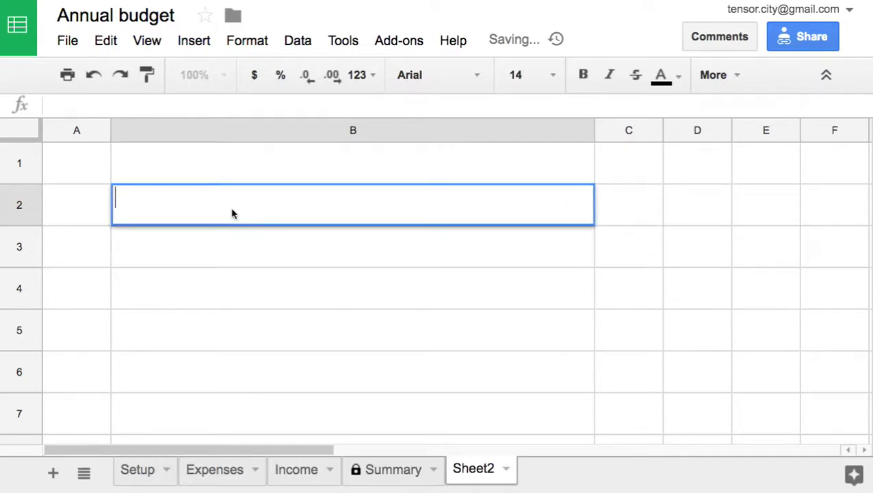
text(1. fls)
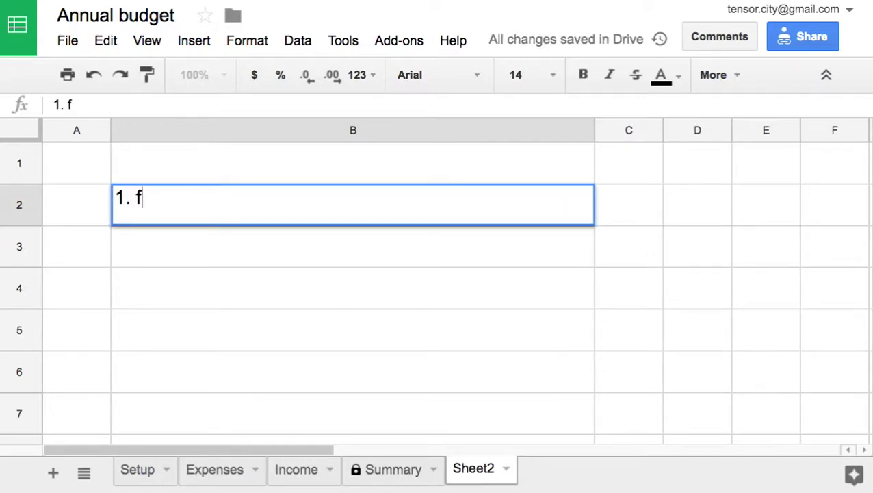
key(BackSpace)
key(BackSpace)
key(BackSpace)
text(리눅스 시스테)
text(ㅁ)
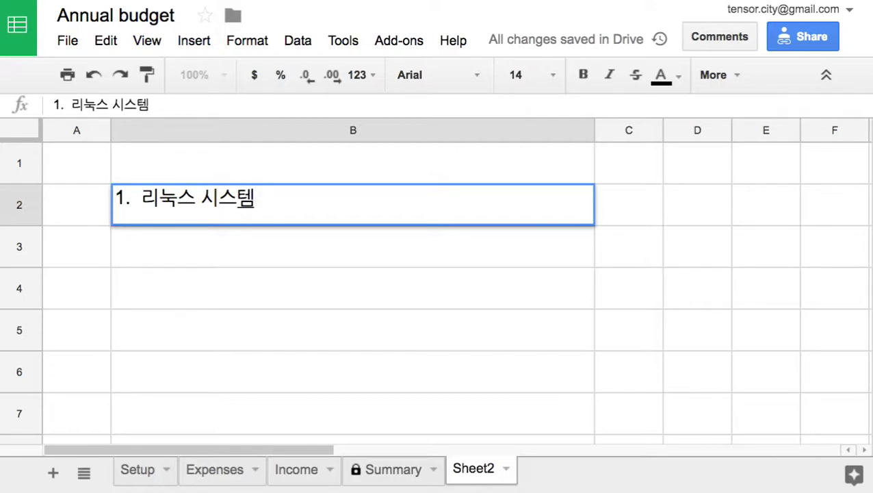
Continue the note in cell B2 with "= 사용자 권한 지정".
text(= 사용아)
key(BackSpace)
key(BackSpace)
text(자)
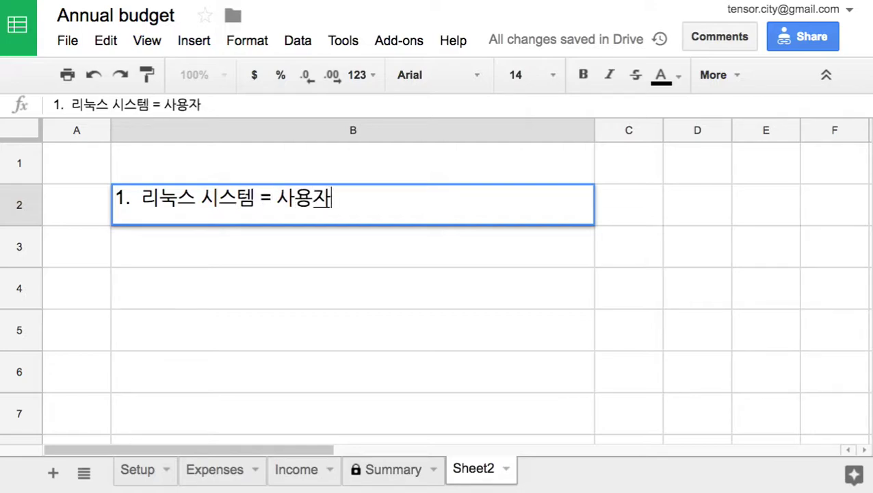
text( 권한 지정)
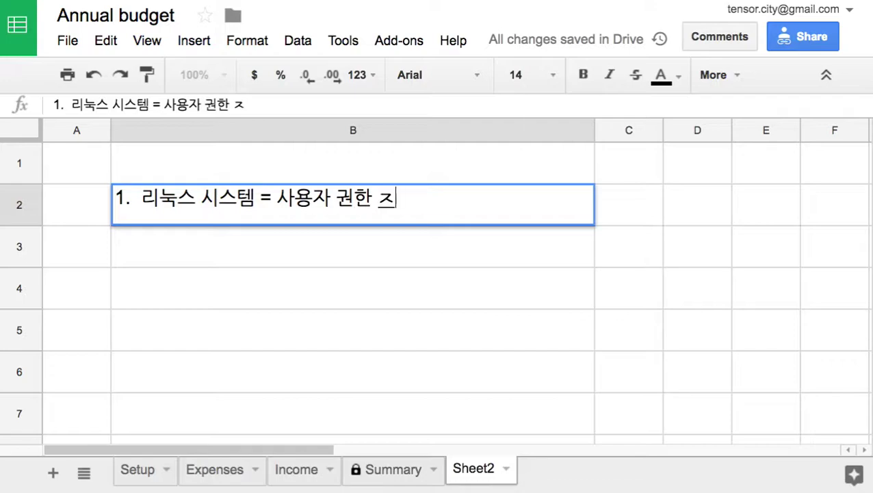
Extend the note in cell B2 with ", 로그인, RWE, Owner, Root".
text(= 록)
key(BackSpace)
key(BackSpace)
key(BackSpace)
text(, 로그인, )
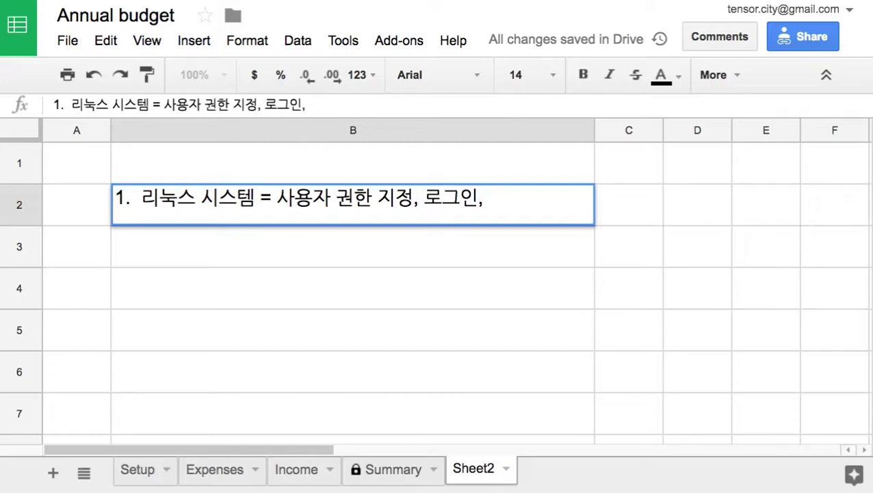
text(RWE)
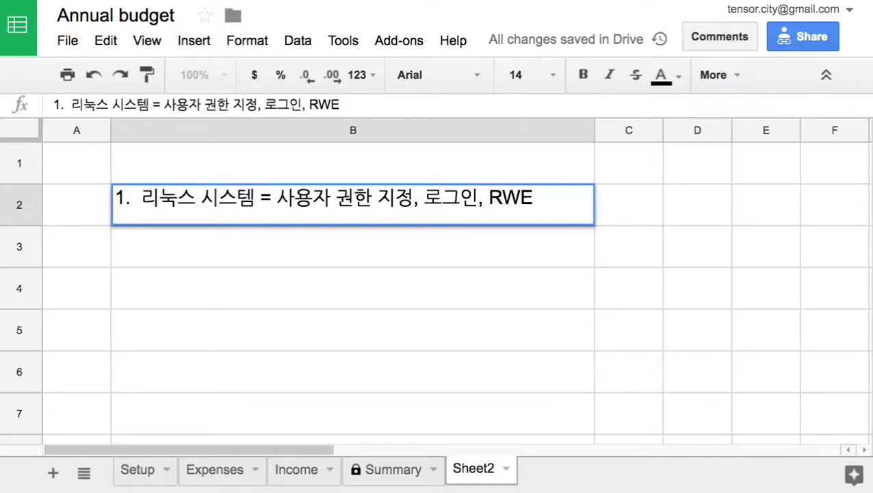
text(, Ow)
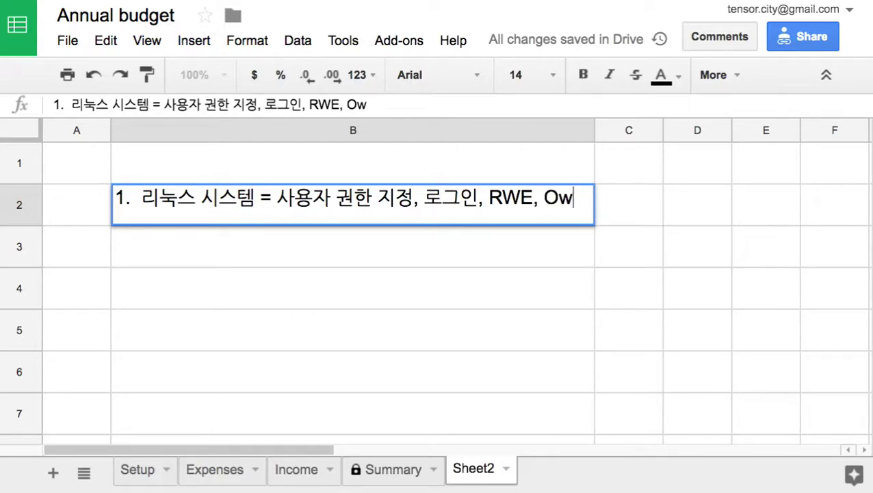
text(ner, )
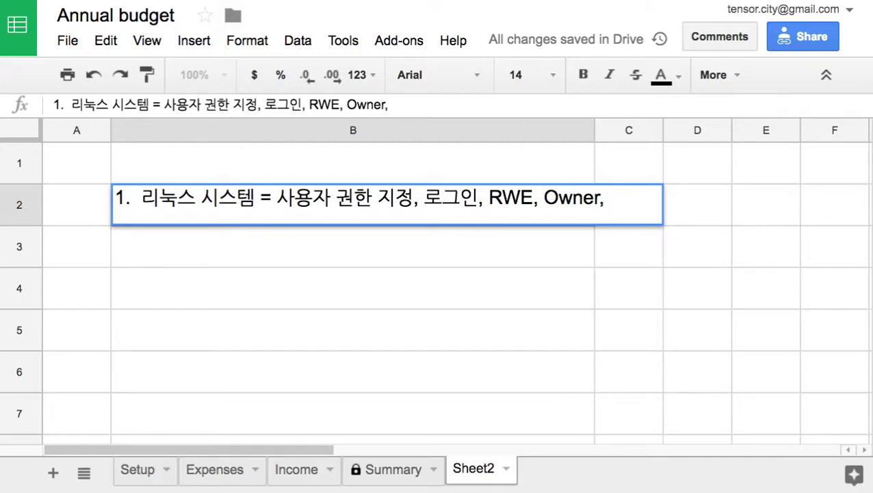
text(Root)
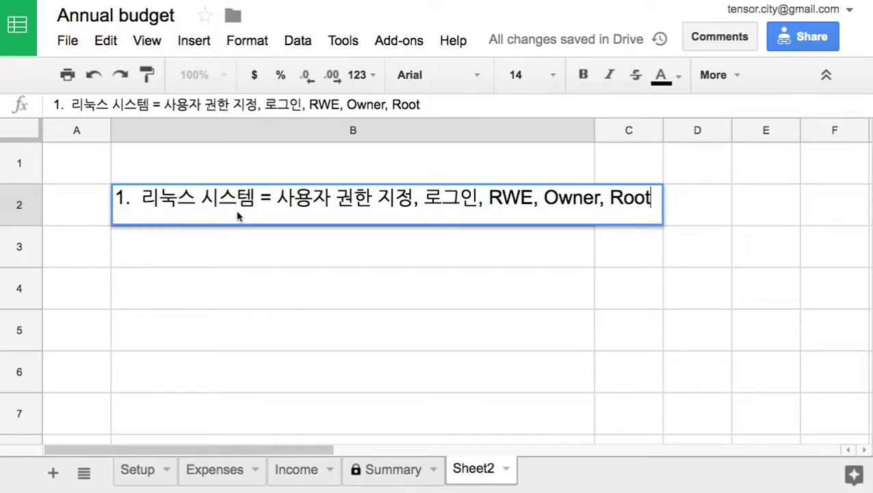
Return to the spreadsheet list and examine the file options available for Our First Sheet.
click(29, 49)
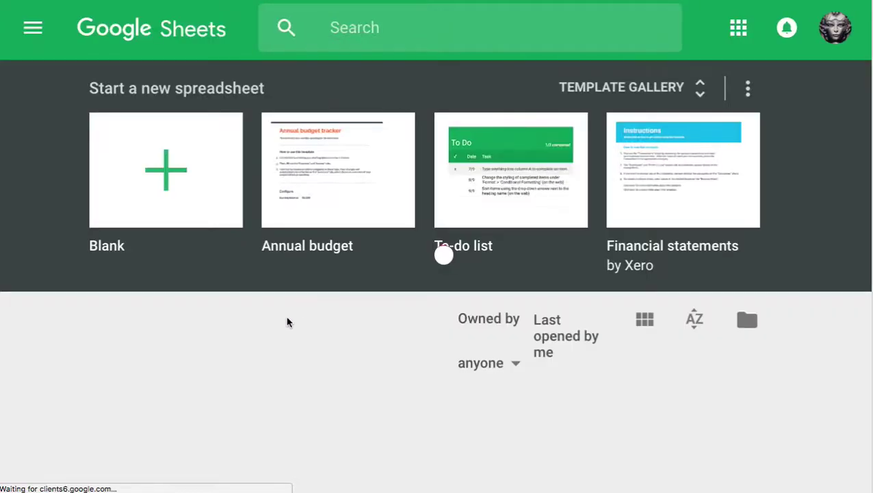
scroll(286, 321, down, 5)
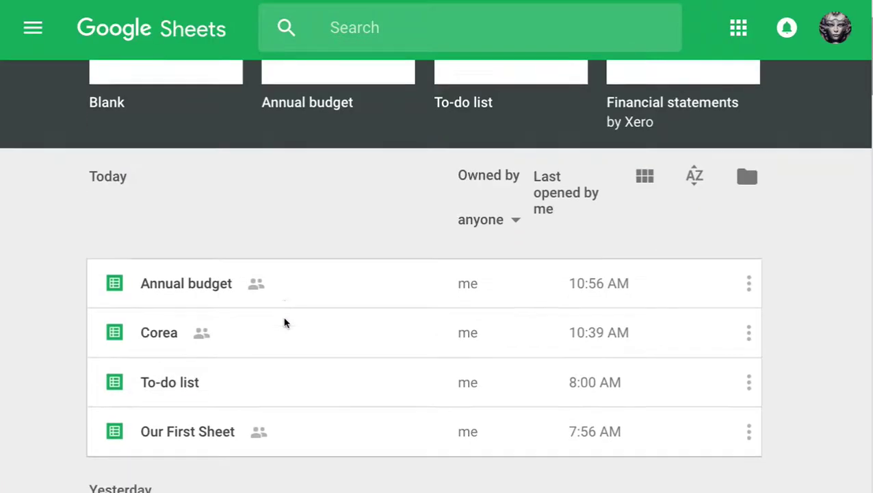
key(ctrl+minus)
key(ctrl+minus)
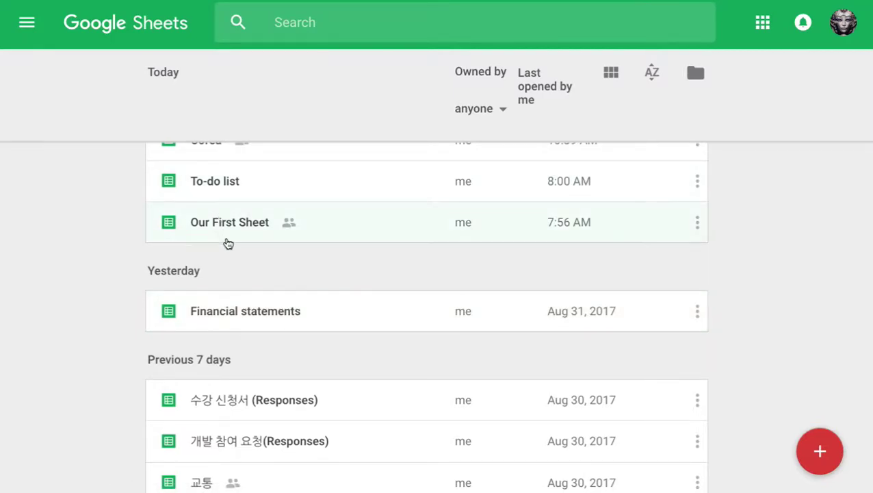
click(697, 224)
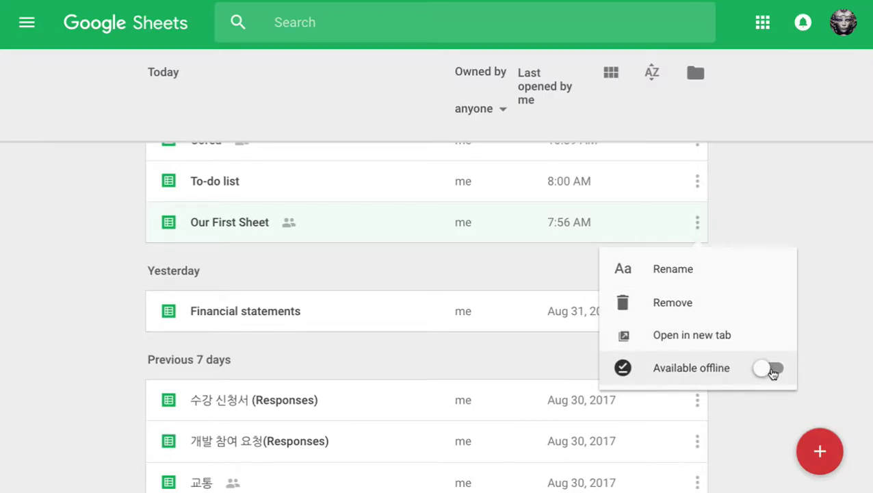
click(313, 225)
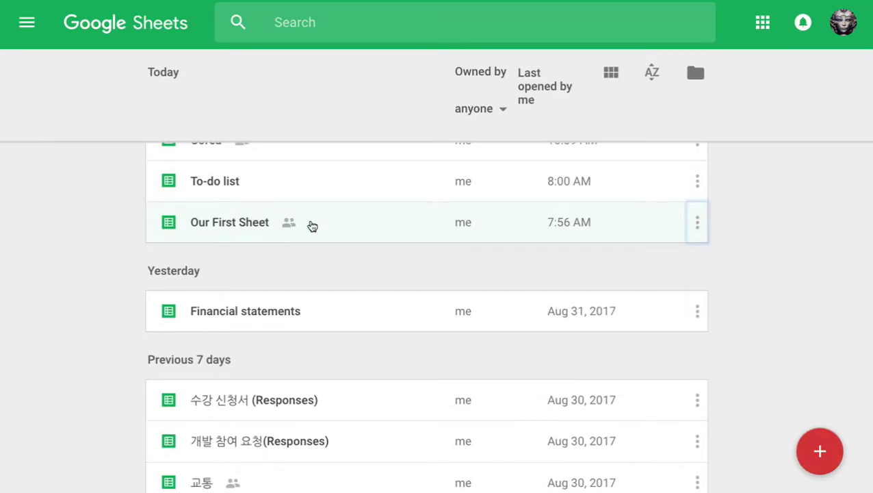
right_click(286, 232)
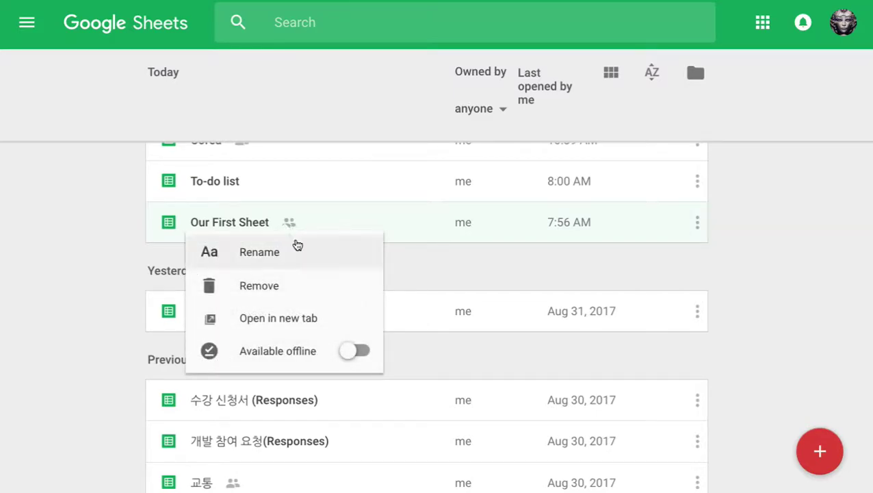
click(26, 72)
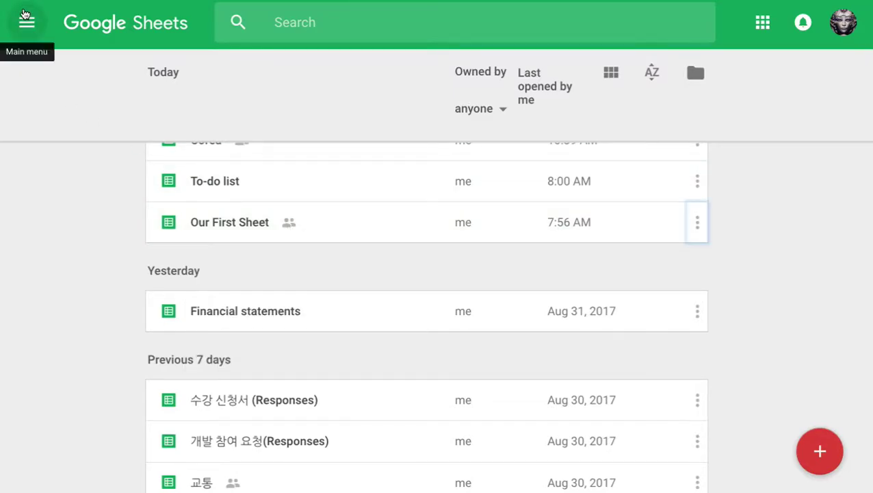
Reopen the Annual budget spreadsheet and look through the contents of Sheet2.
scroll(182, 176, up, 2)
scroll(181, 176, up, 2)
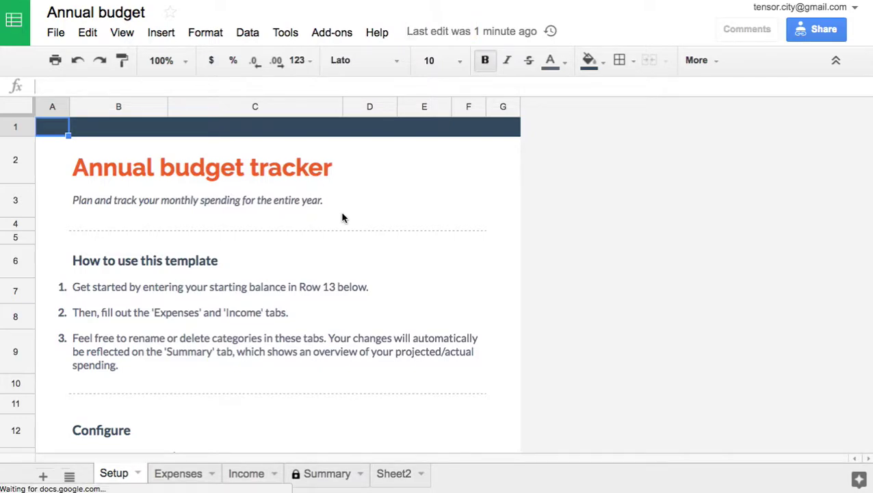
scroll(429, 413, down, 1)
click(387, 475)
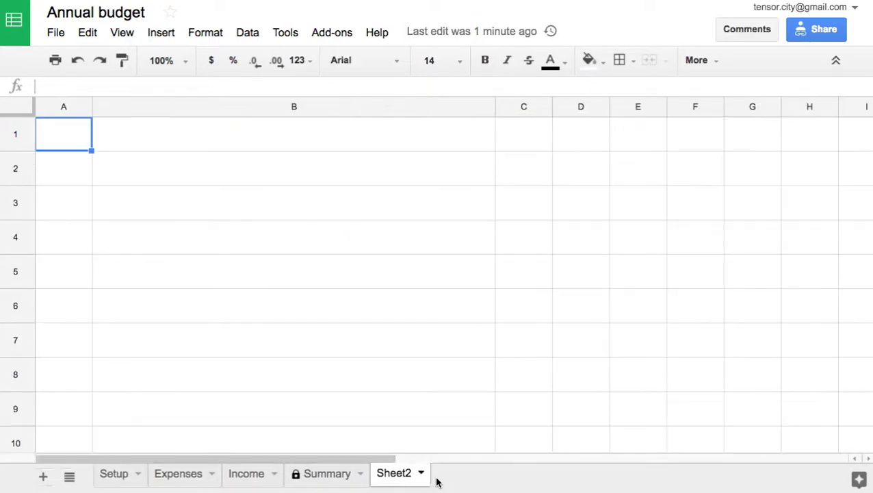
click(270, 281)
scroll(271, 281, down, 1)
scroll(271, 281, up, 1)
scroll(271, 281, down, 10)
scroll(271, 281, up, 10)
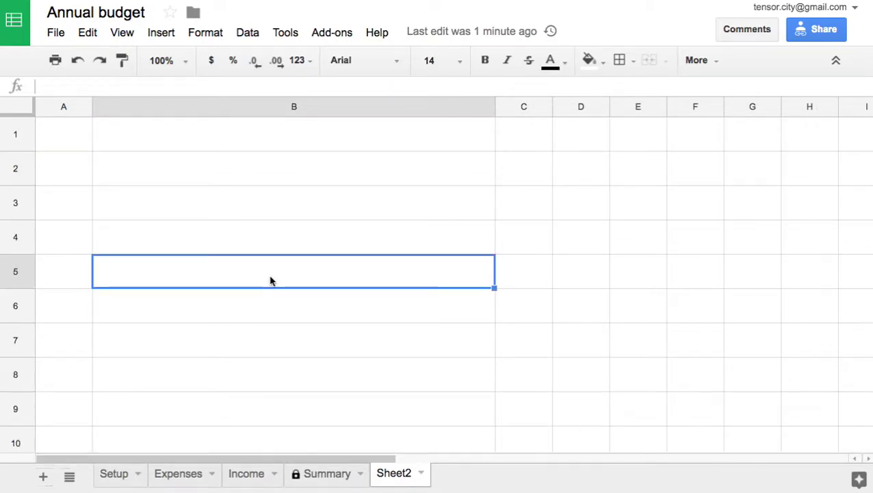
Enter "리눅스 사용자 권한 관리가 적용" in cell B2 of Sheet2.
click(205, 173)
text(fls)
key(BackSpace)
key(BackSpace)
text(리늙)
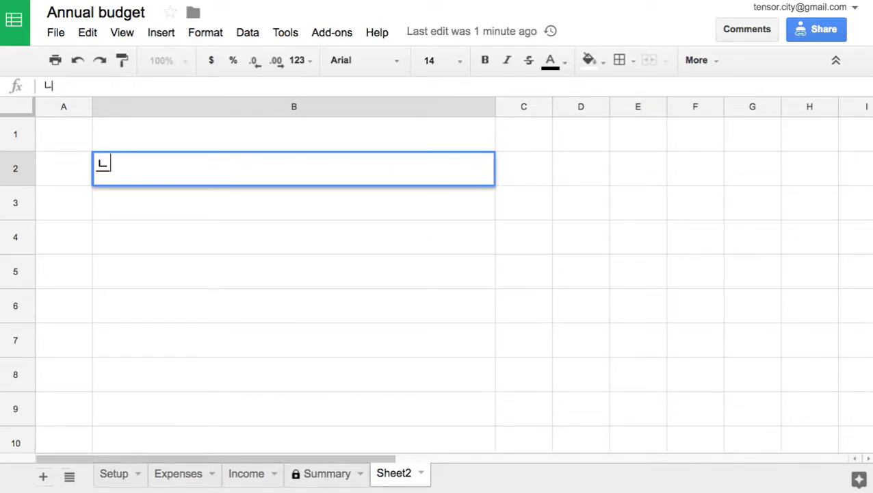
text(스 사용자 )
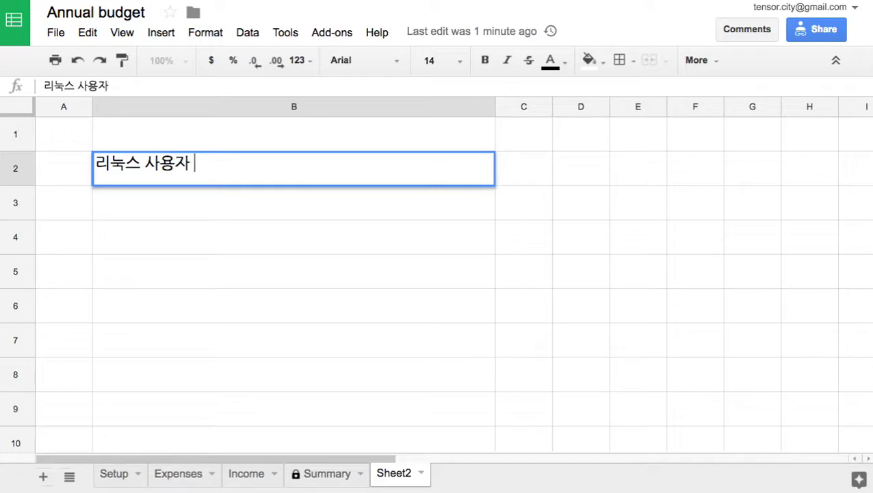
text(권한 관리)
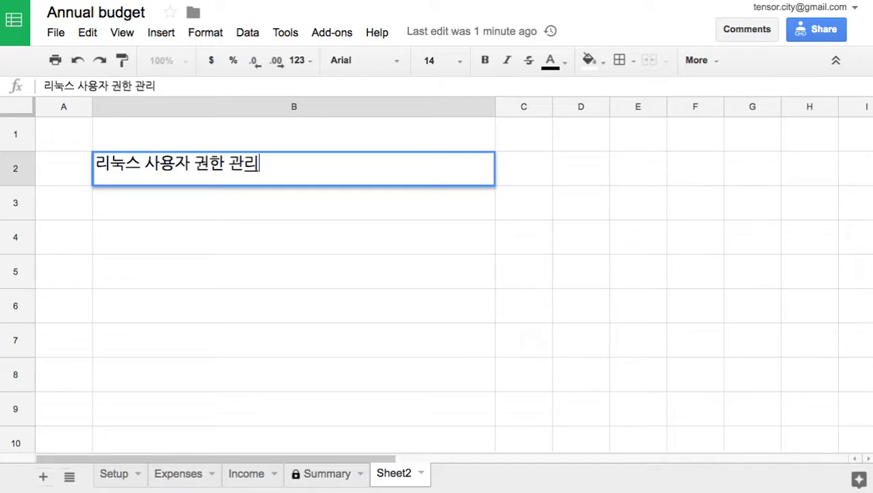
text(가 적ㅇㅛ)
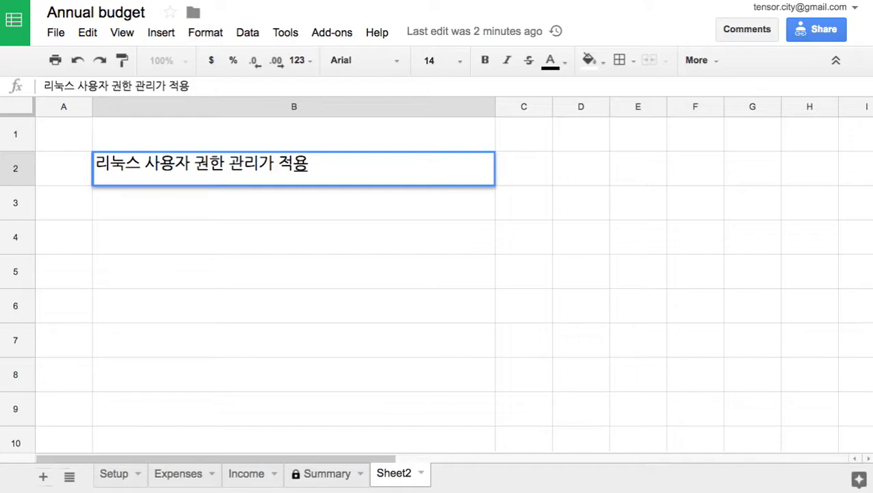
key(Return)
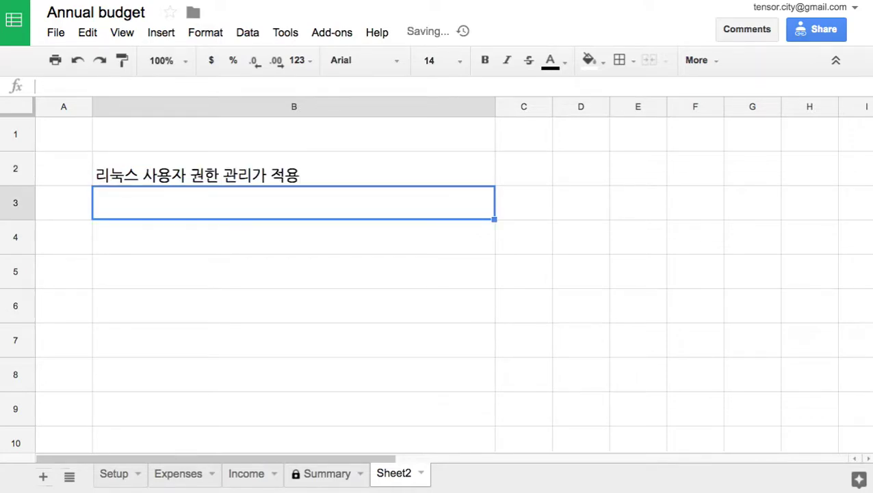
Enter "한 걸음 더 나아가서, 공동 작업" in cell B3 of Sheet2.
text(한 걸음 더)
text( 나아갔)
text(서, 공동 작업)
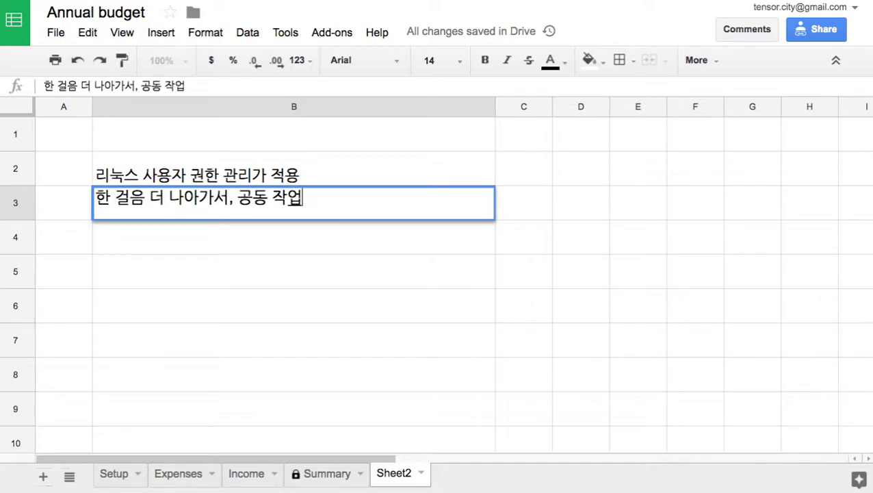
click(410, 178)
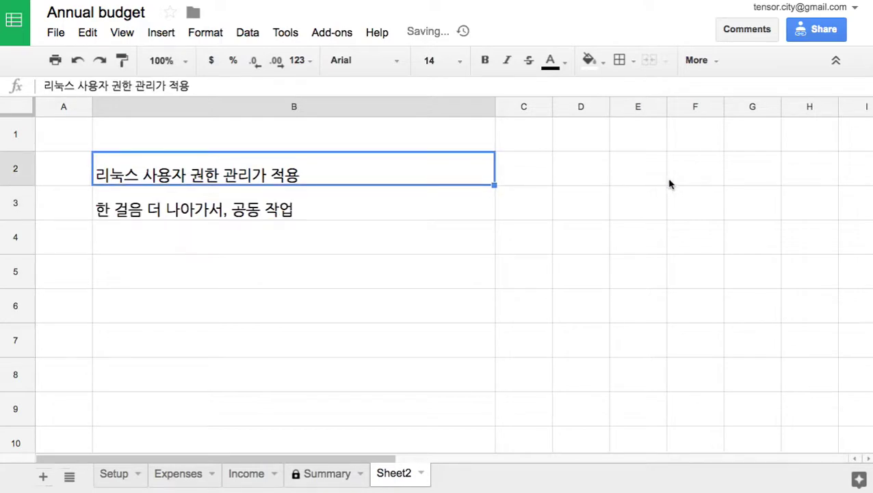
Examine who has access and the owner settings in the spreadsheet's advanced sharing settings, then close them.
click(816, 29)
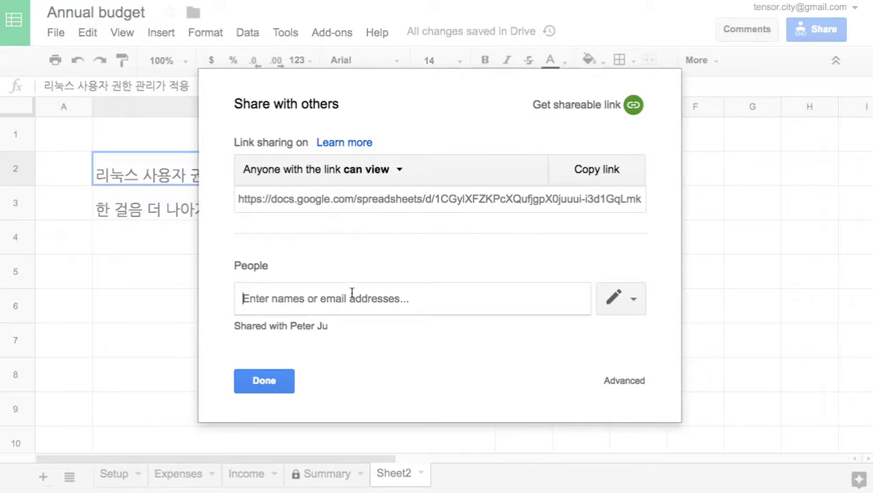
click(623, 380)
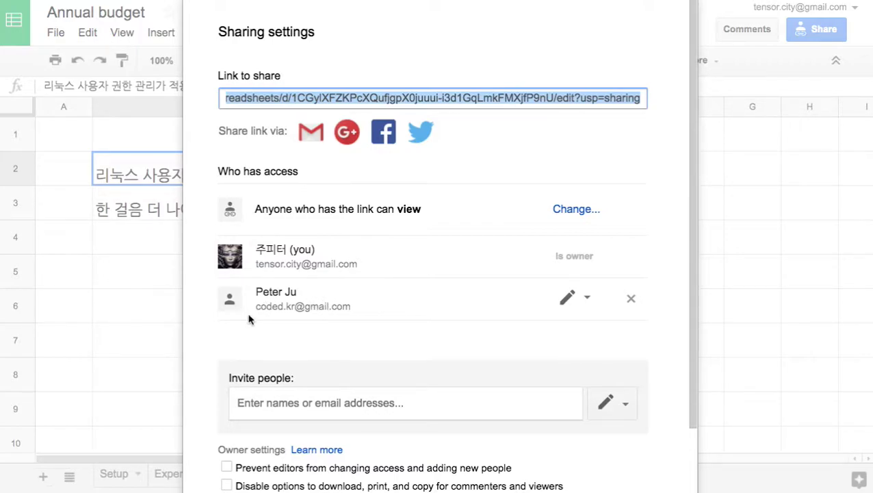
drag(258, 293, 294, 292)
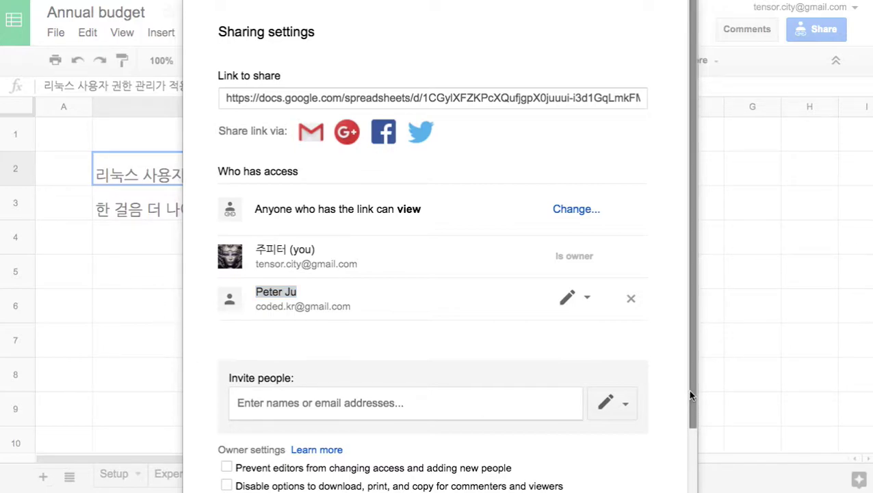
scroll(629, 402, down, 2)
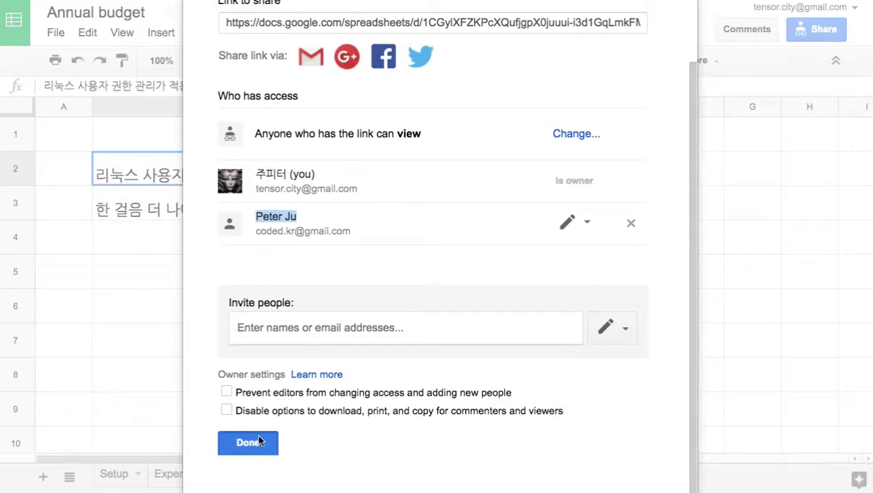
click(258, 439)
scroll(150, 415, down, 1)
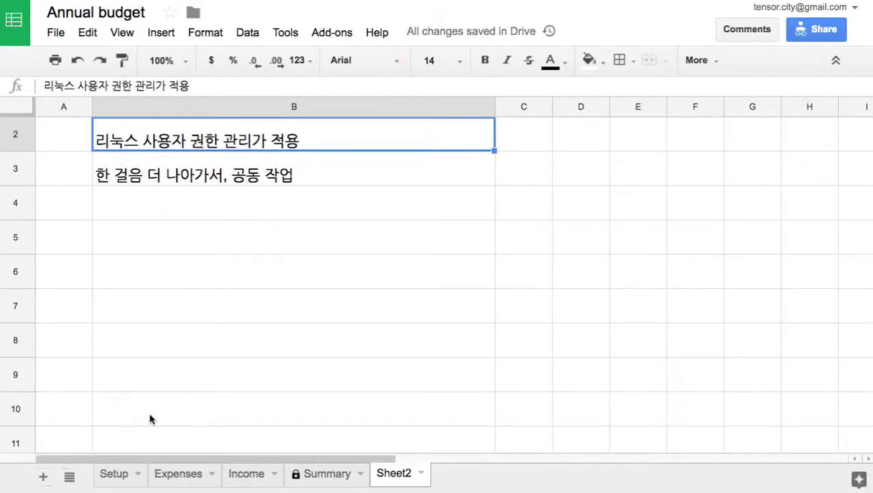
Look through the Setup, Expenses and Income sheets of the budget, ending on Expenses.
click(116, 475)
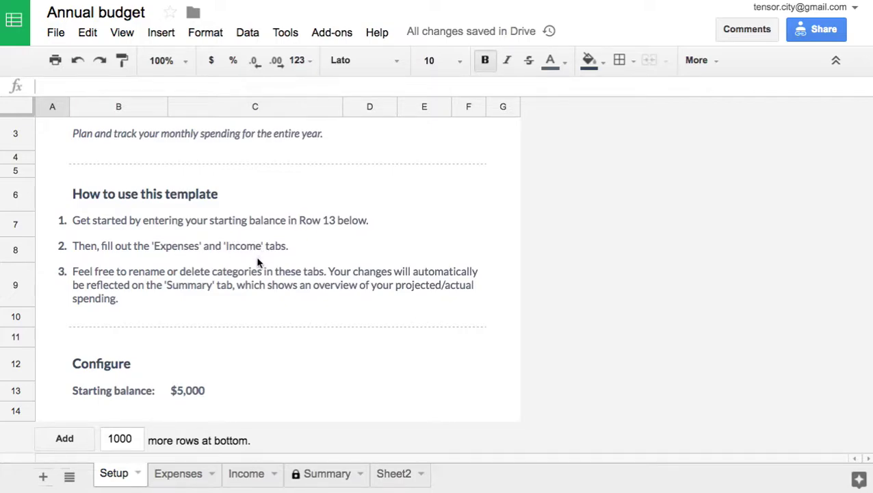
click(185, 472)
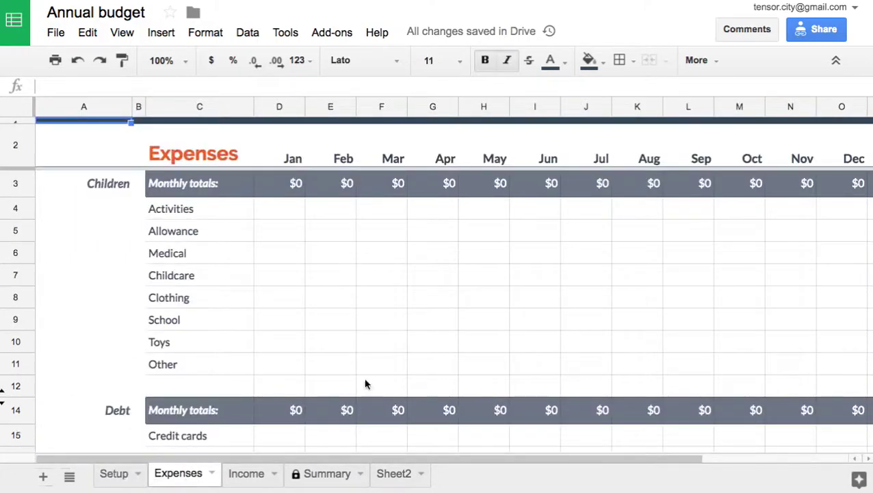
click(245, 476)
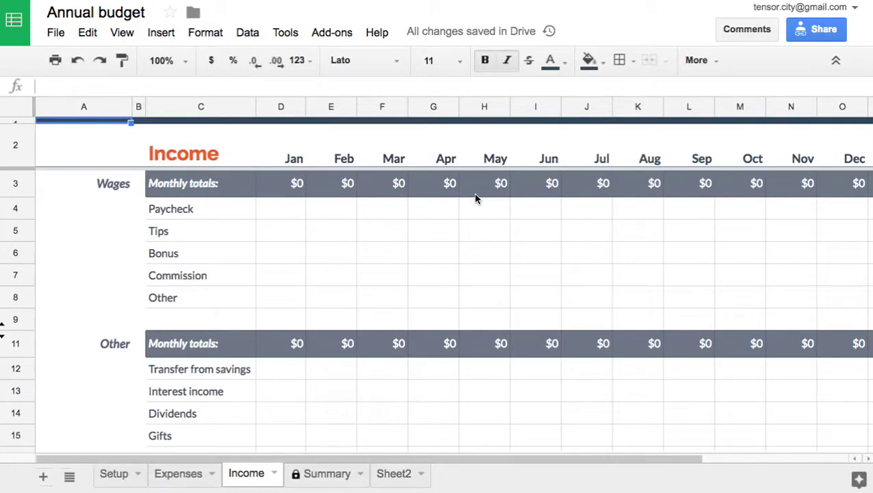
click(114, 474)
click(179, 473)
click(255, 476)
click(180, 476)
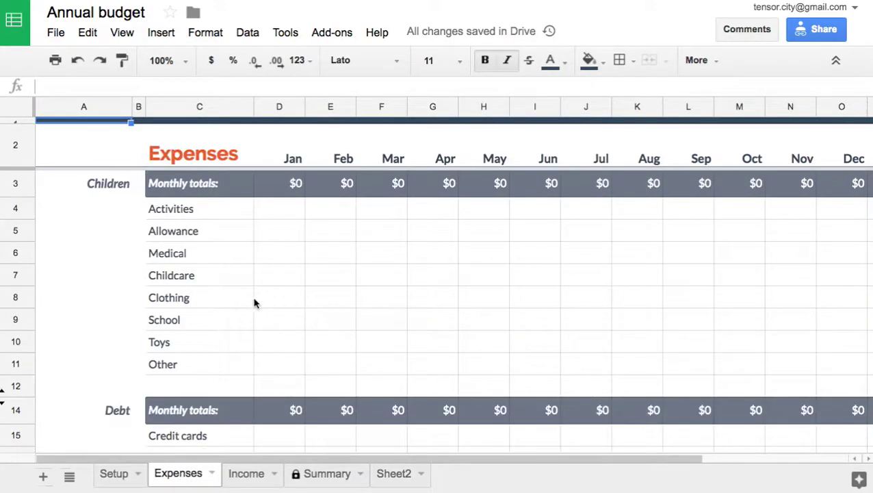
Examine cell areas of the Expenses sheet, ending with G16:I18 in the Debt section selected.
click(273, 239)
drag(298, 286, 304, 275)
drag(684, 239, 743, 303)
scroll(542, 297, down, 2)
drag(428, 318, 534, 362)
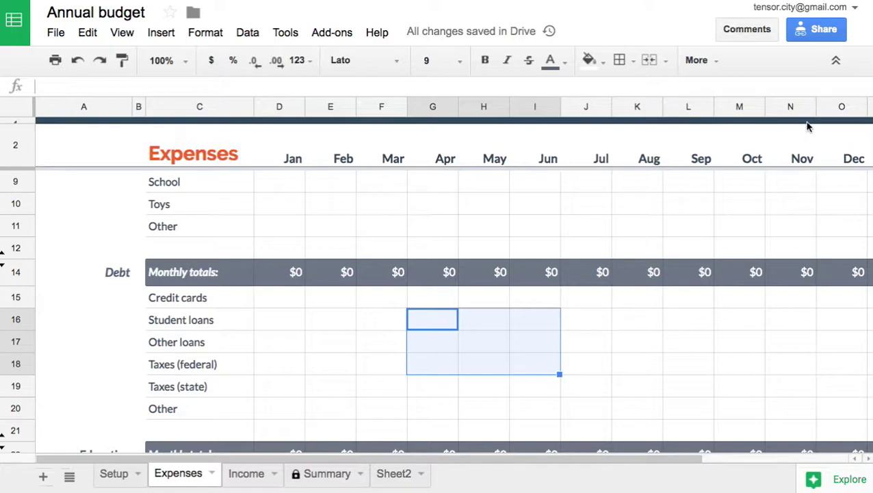
Reopen the advanced sharing settings from the Expenses sheet and review the access list and owner options.
click(816, 29)
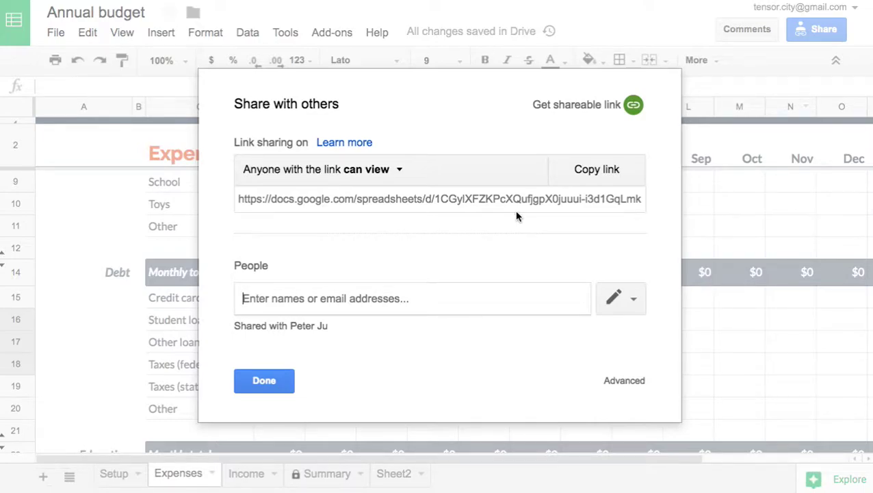
click(622, 381)
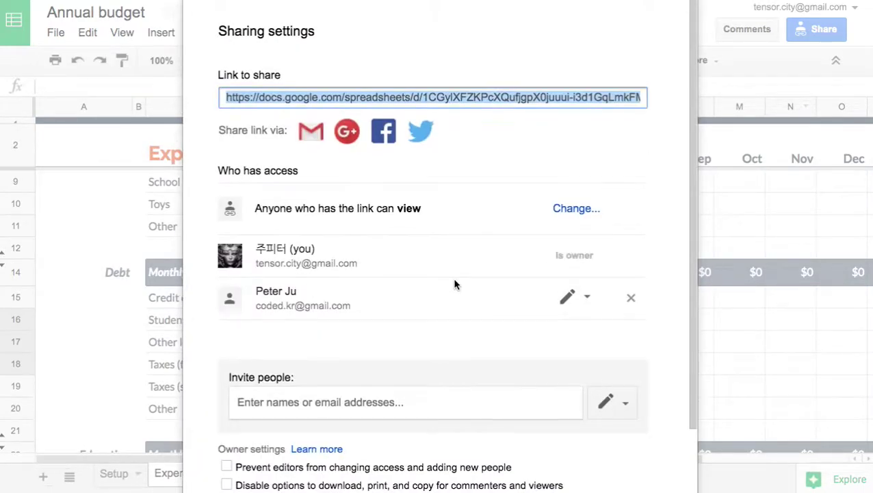
scroll(455, 284, down, 3)
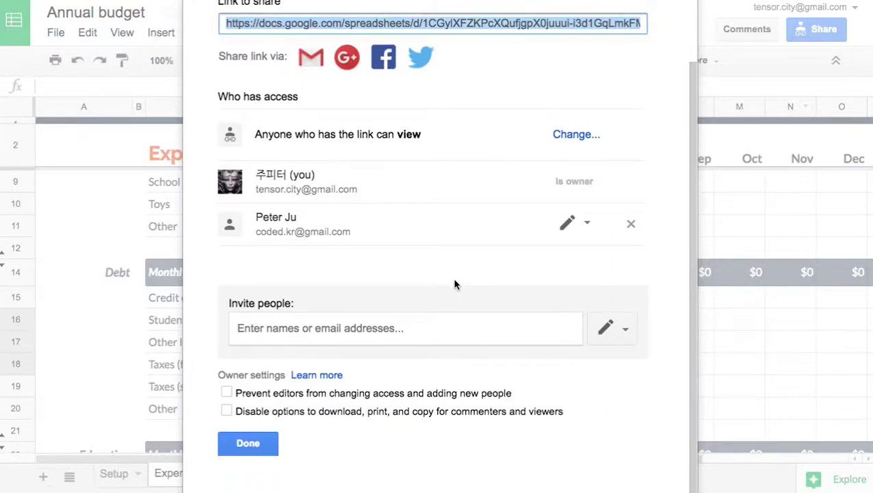
scroll(453, 282, up, 3)
scroll(453, 282, down, 3)
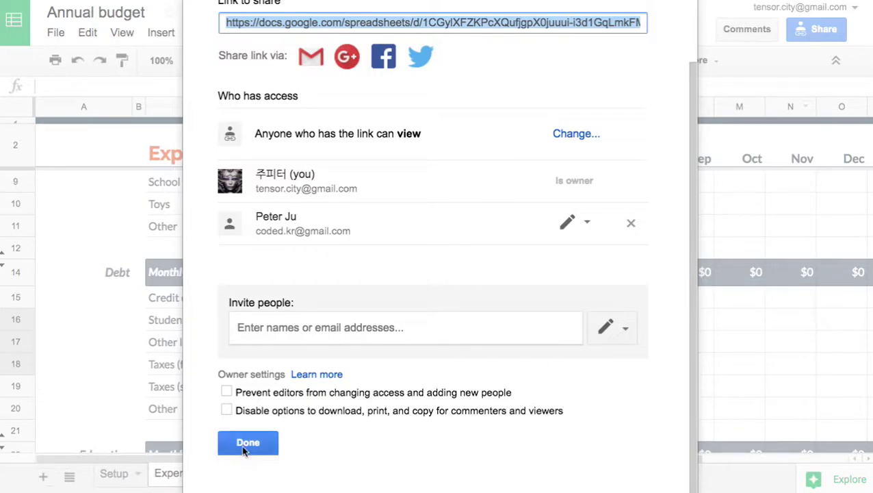